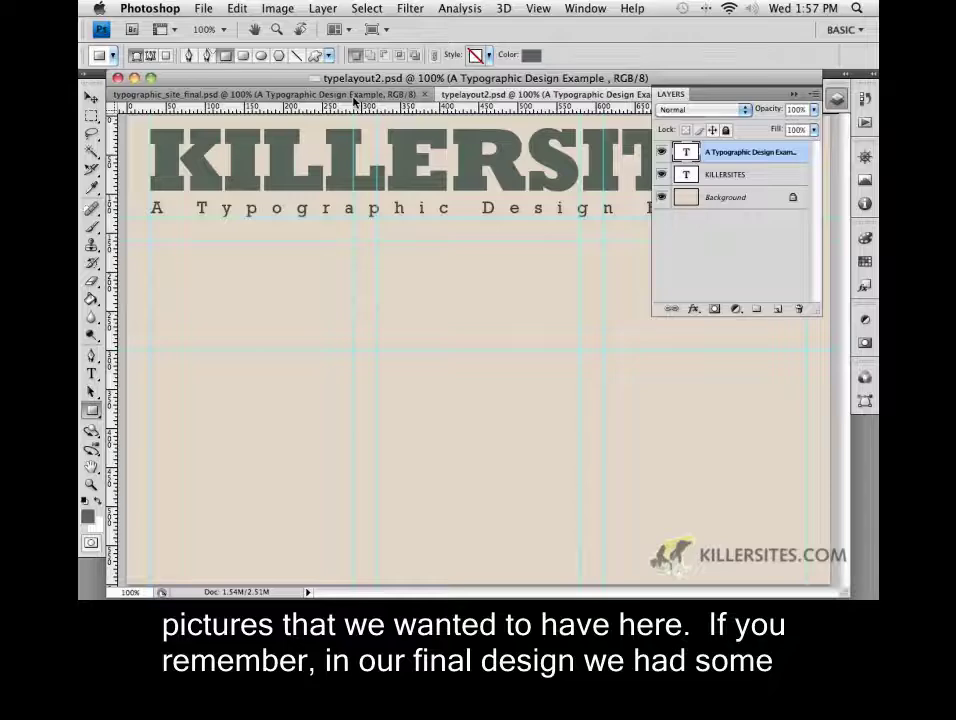
# After checking the picture areas in the finished design, draw three rectangle shape placeholders between the column guides below the tagline in typelayout2.psd.
pyautogui.click(380, 94)
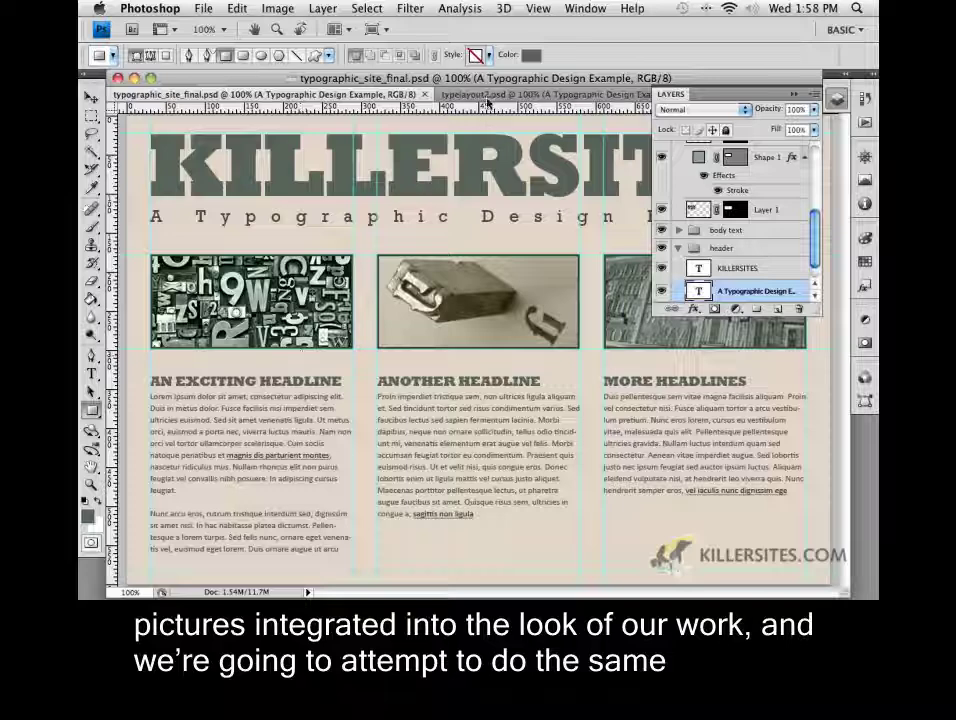
pyautogui.click(470, 94)
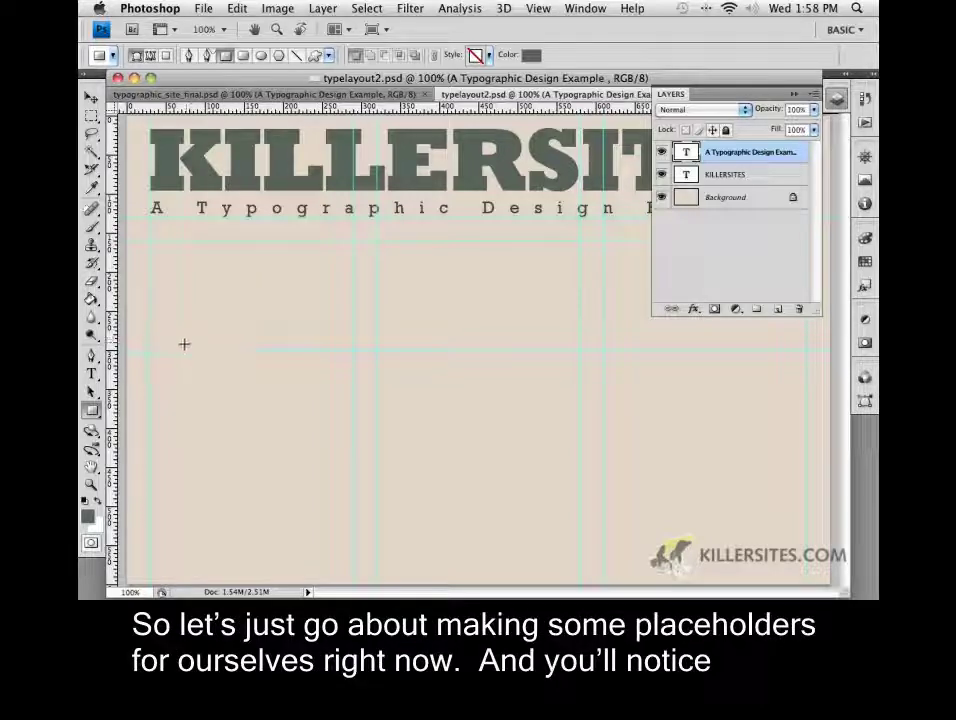
pyautogui.click(93, 413)
pyautogui.click(136, 410)
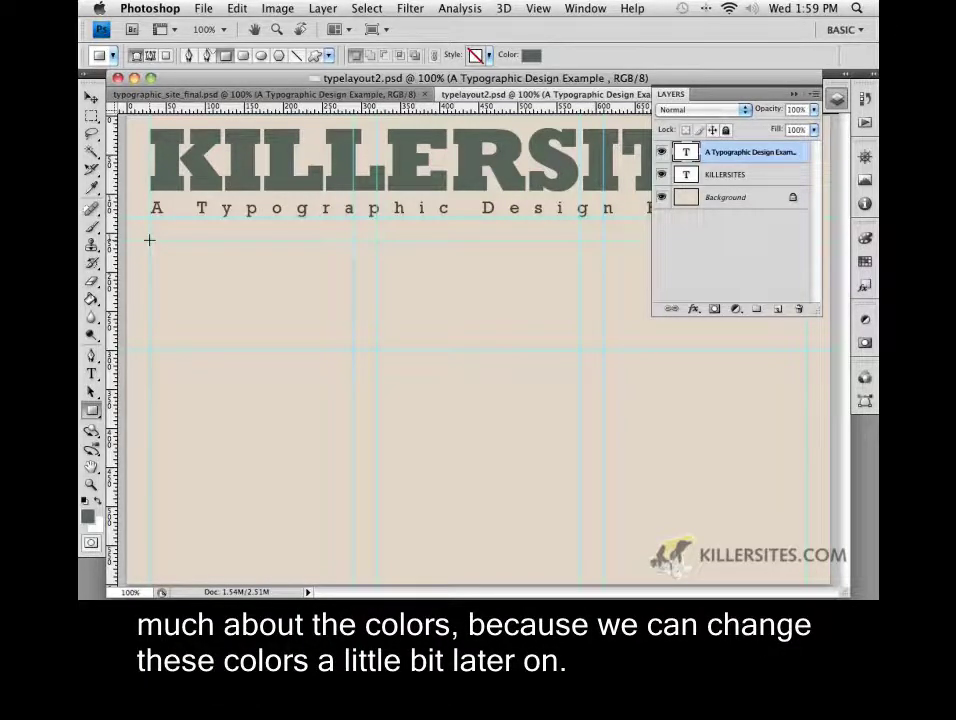
pyautogui.moveTo(150, 241); pyautogui.dragTo(351, 347)
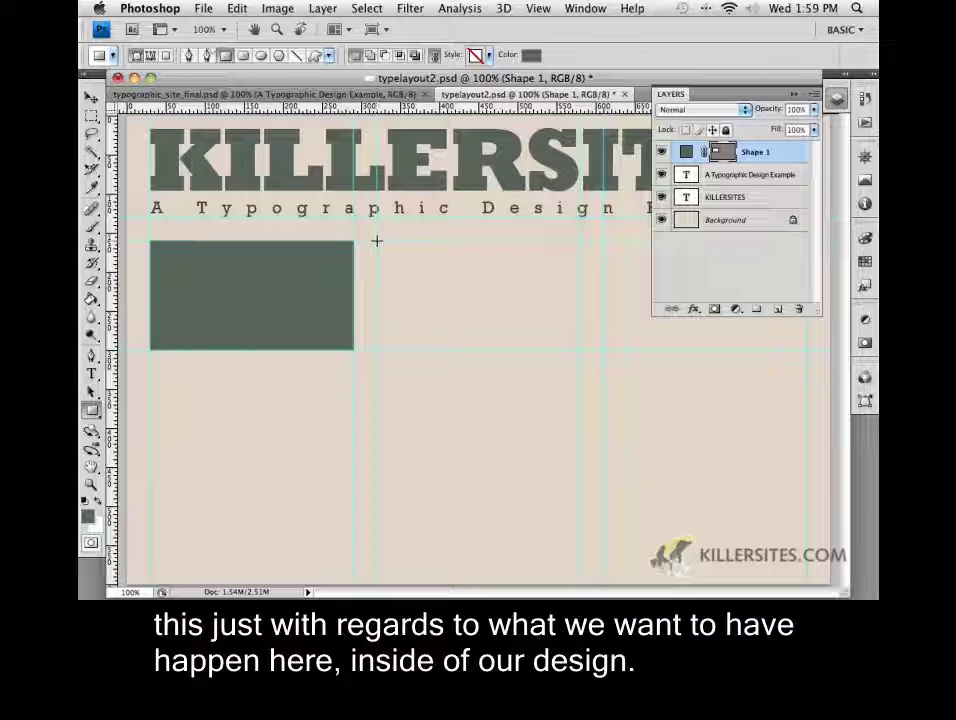
pyautogui.moveTo(376, 241); pyautogui.dragTo(580, 350)
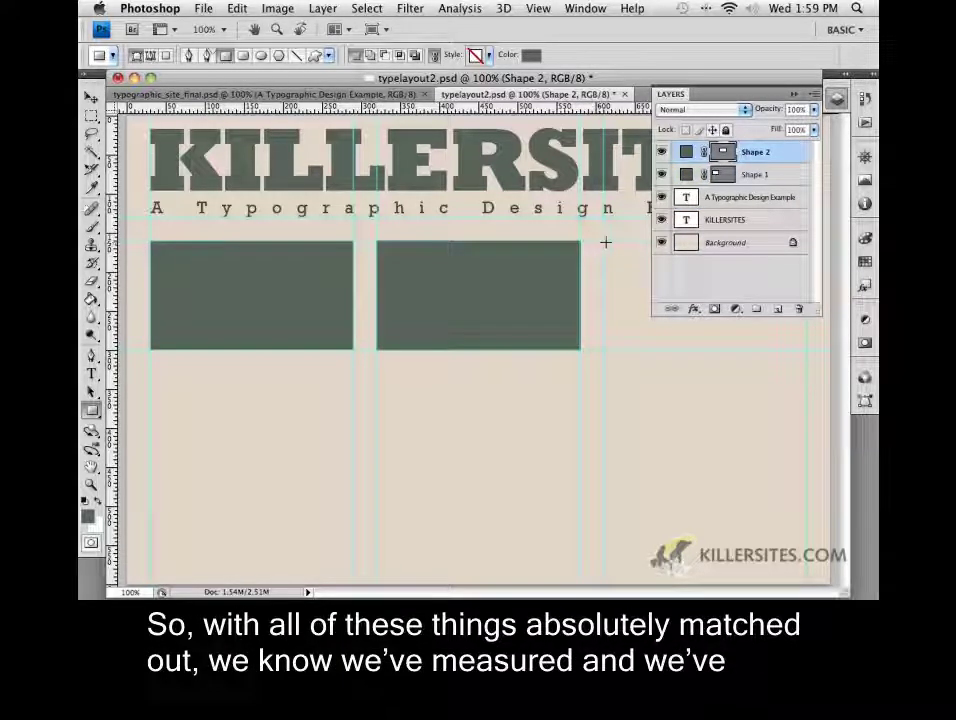
pyautogui.moveTo(603, 247); pyautogui.dragTo(806, 350)
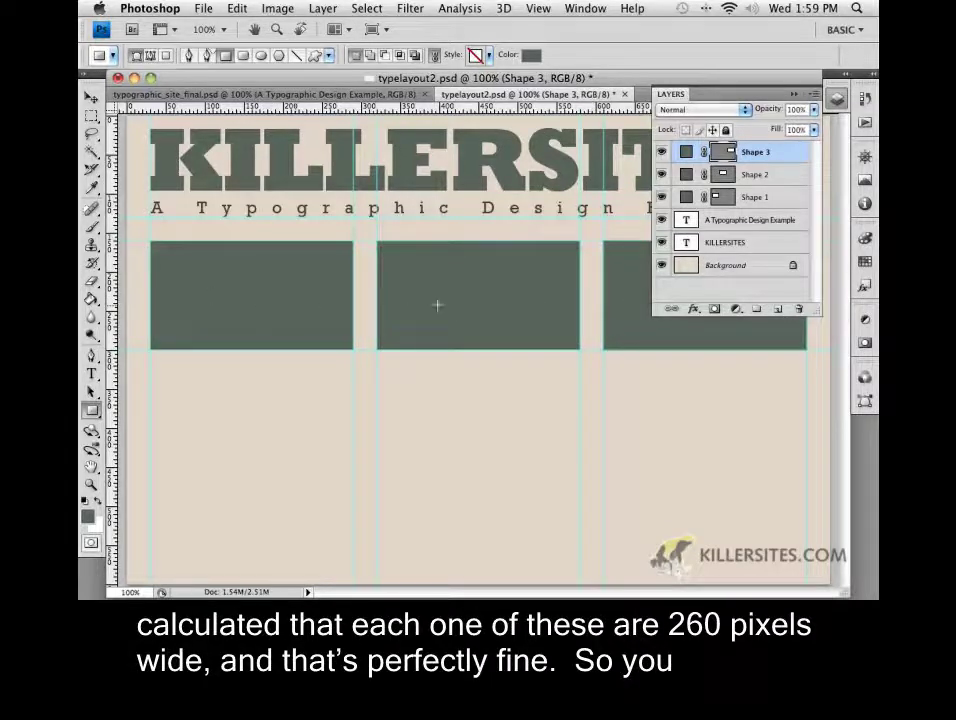
# Change the fill of the first placeholder rectangle to the light gray-green swatch, 90a093.
pyautogui.doubleClick(685, 198)
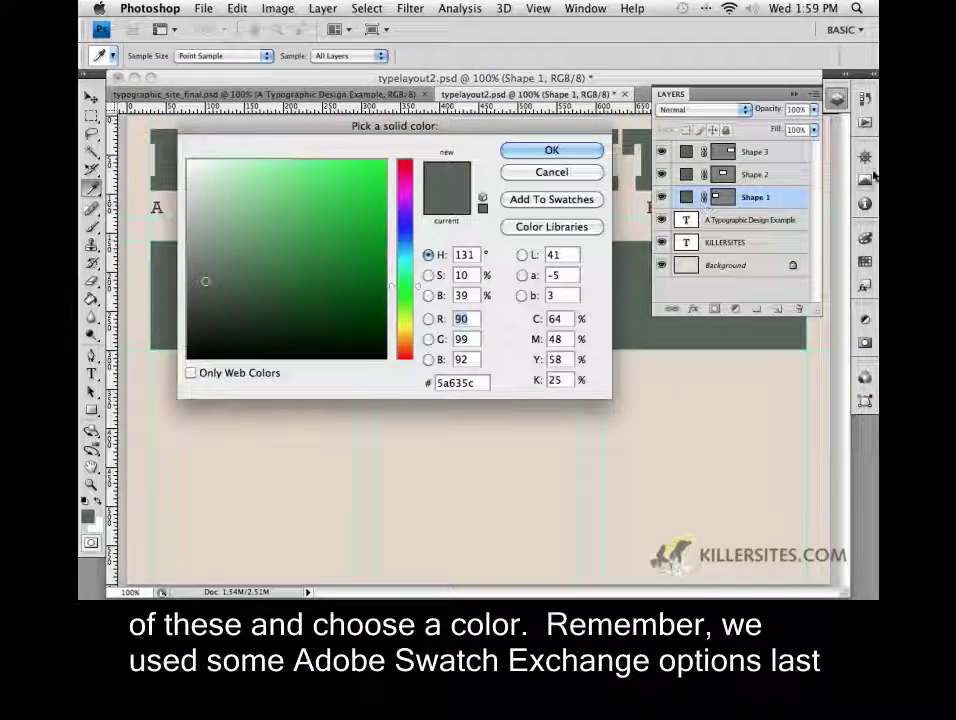
pyautogui.click(866, 261)
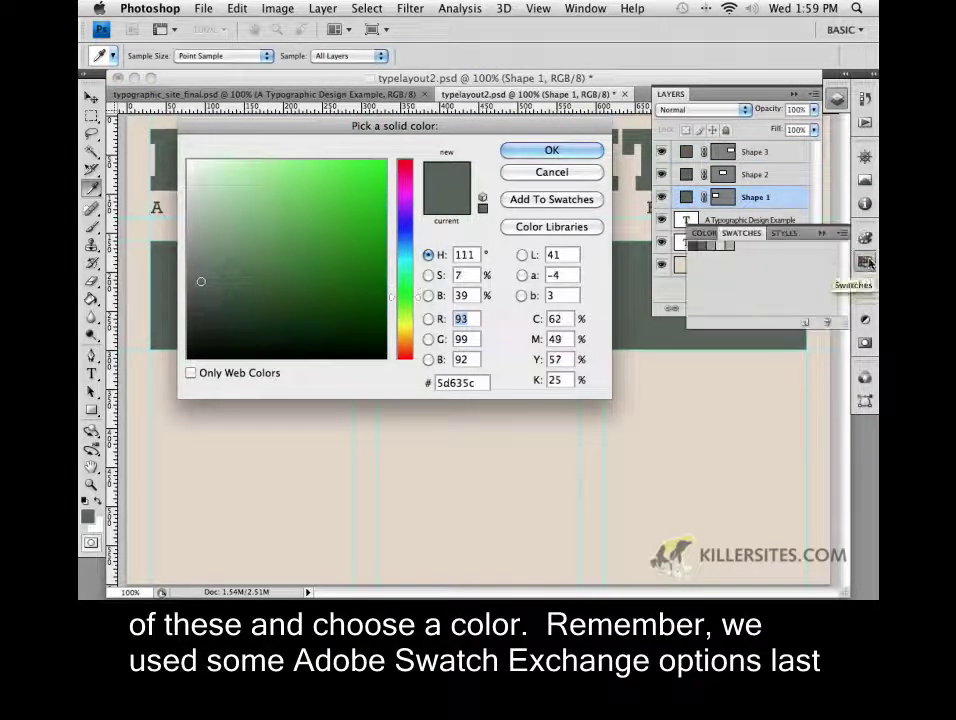
pyautogui.click(716, 244)
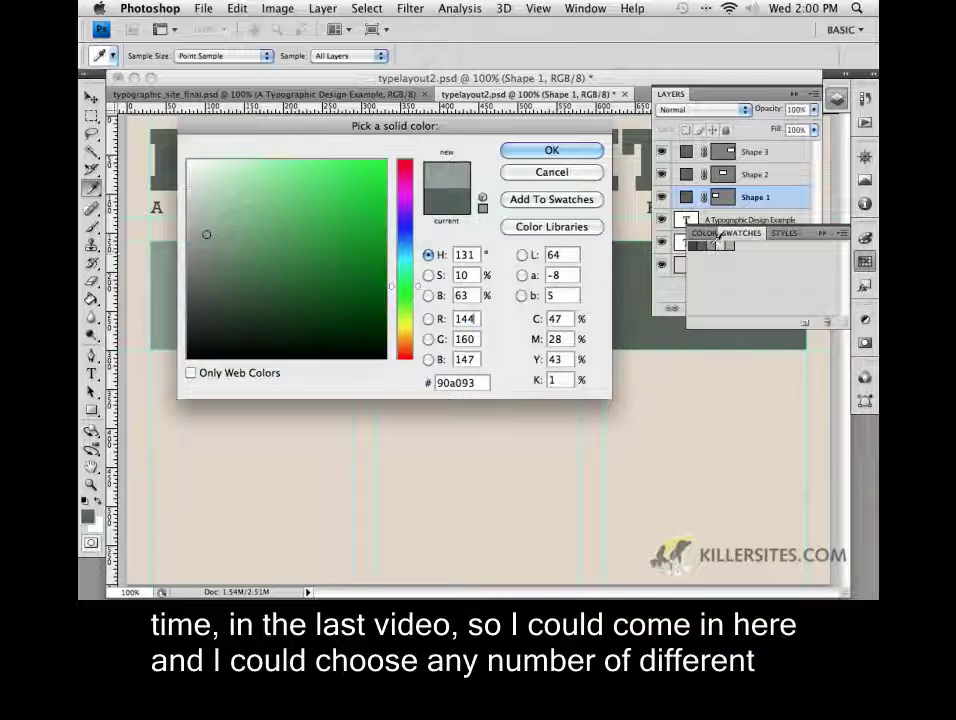
pyautogui.click(577, 154)
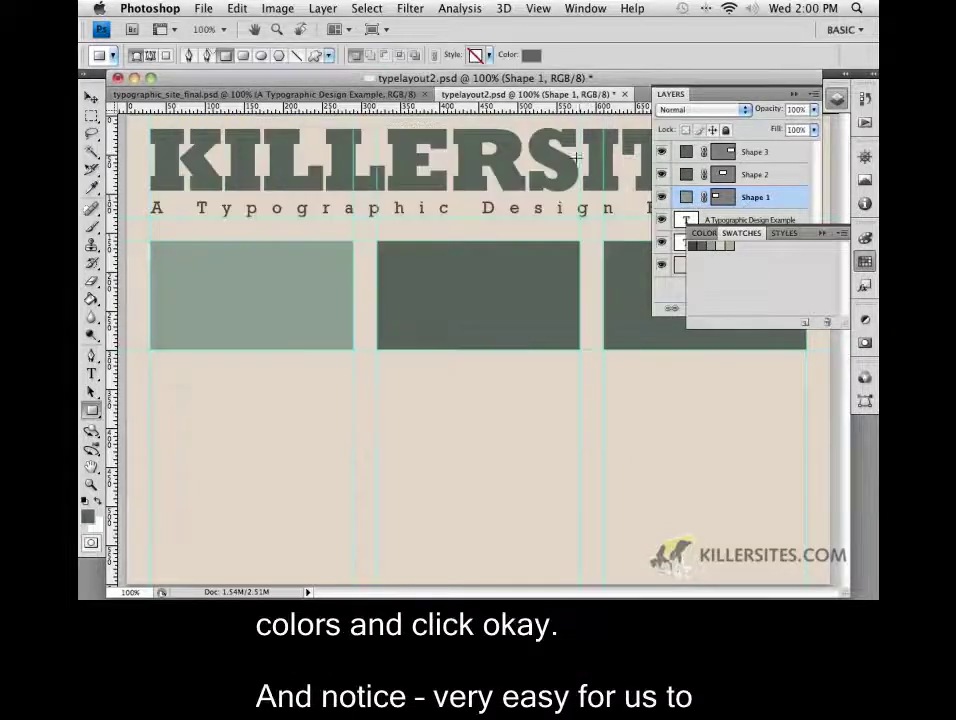
# Change the fill of the middle placeholder rectangle to the beige swatch, b4ad96.
pyautogui.click(683, 175)
pyautogui.doubleClick(683, 175)
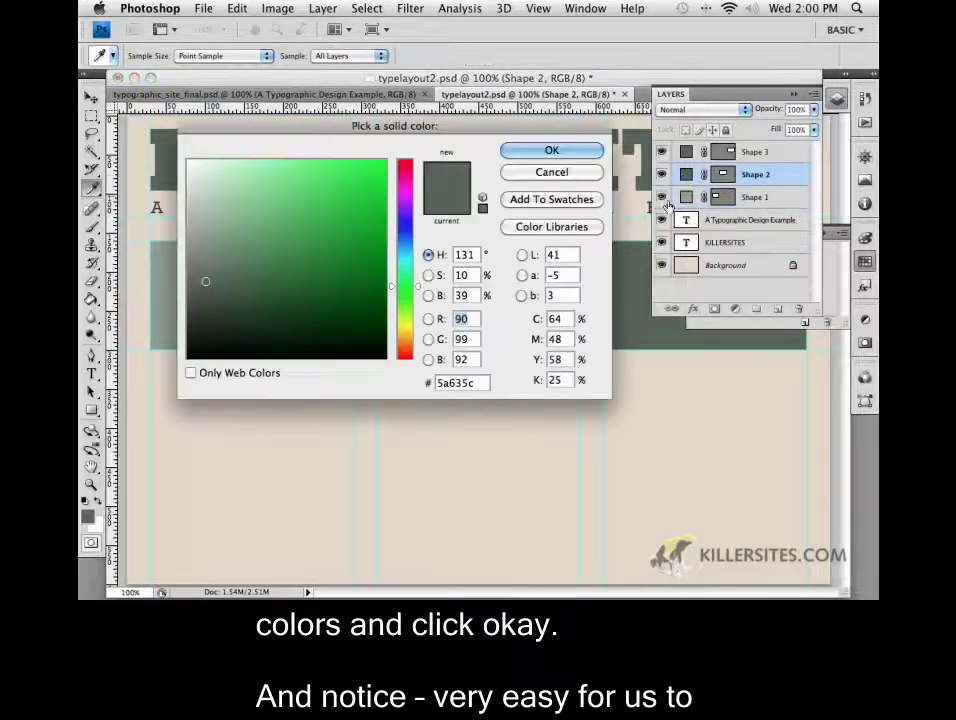
pyautogui.click(829, 237)
pyautogui.click(735, 244)
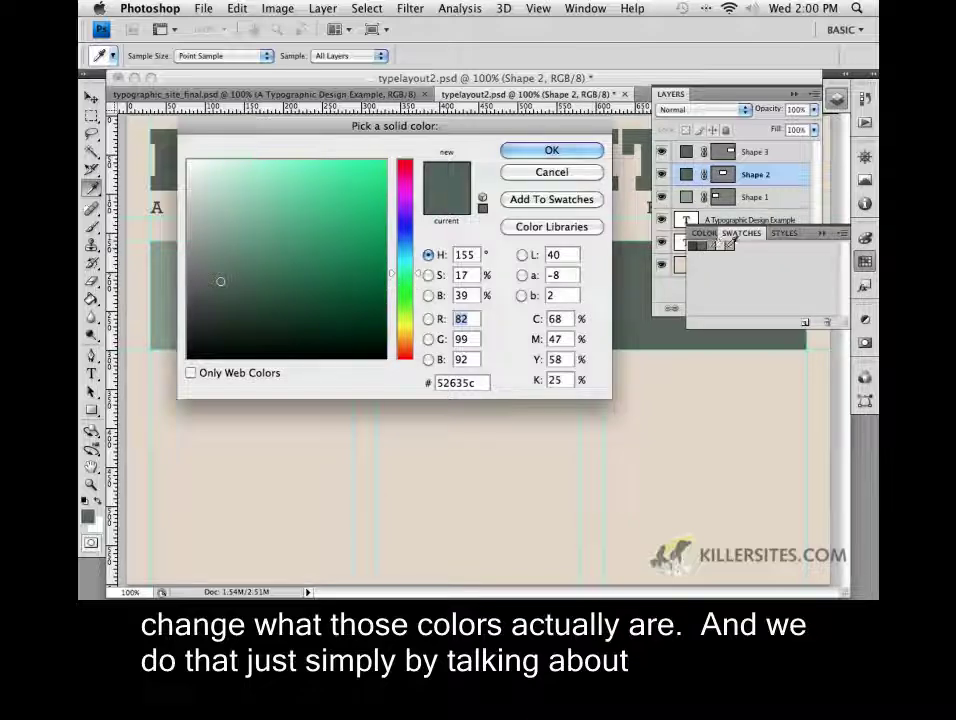
pyautogui.click(729, 244)
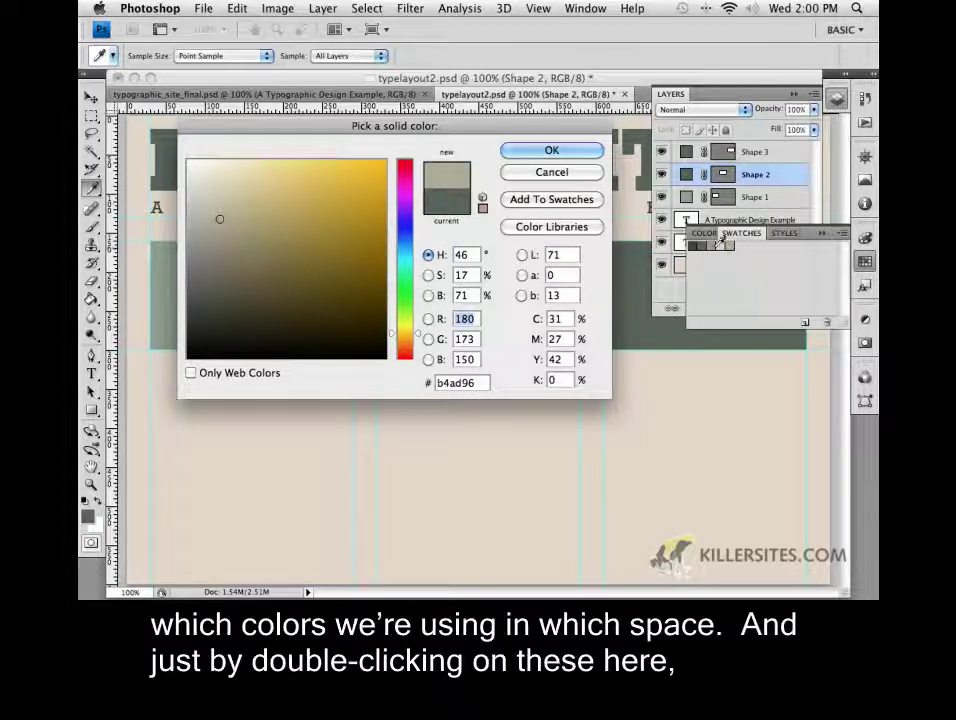
pyautogui.press('Return')
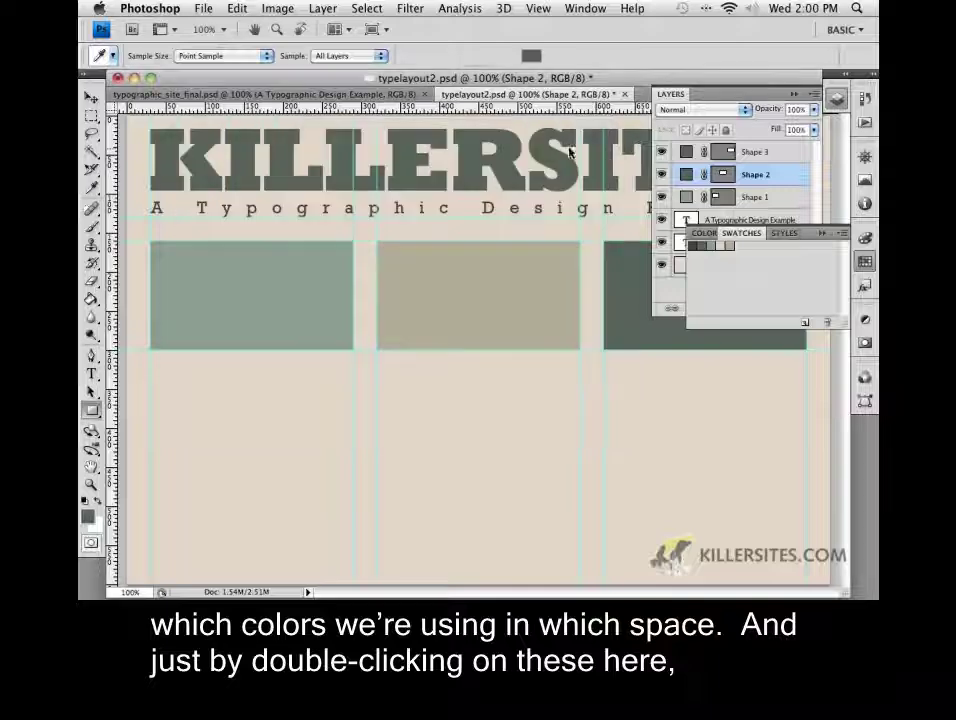
# Confirm the dark green fill 5a635c for the third placeholder rectangle and collapse the swatches.
pyautogui.doubleClick(684, 151)
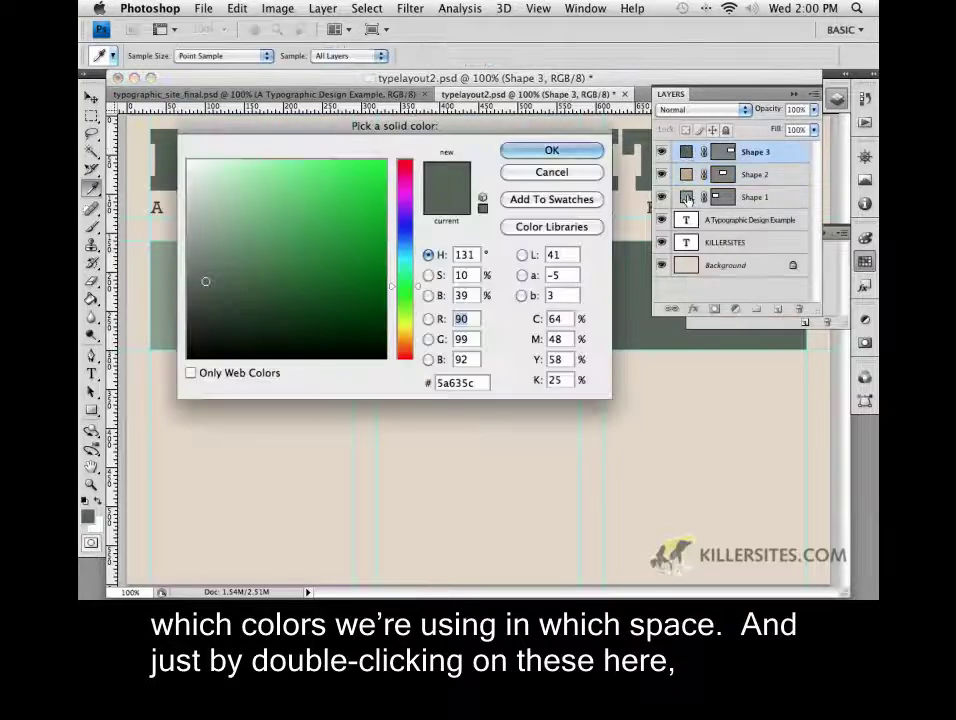
pyautogui.click(830, 234)
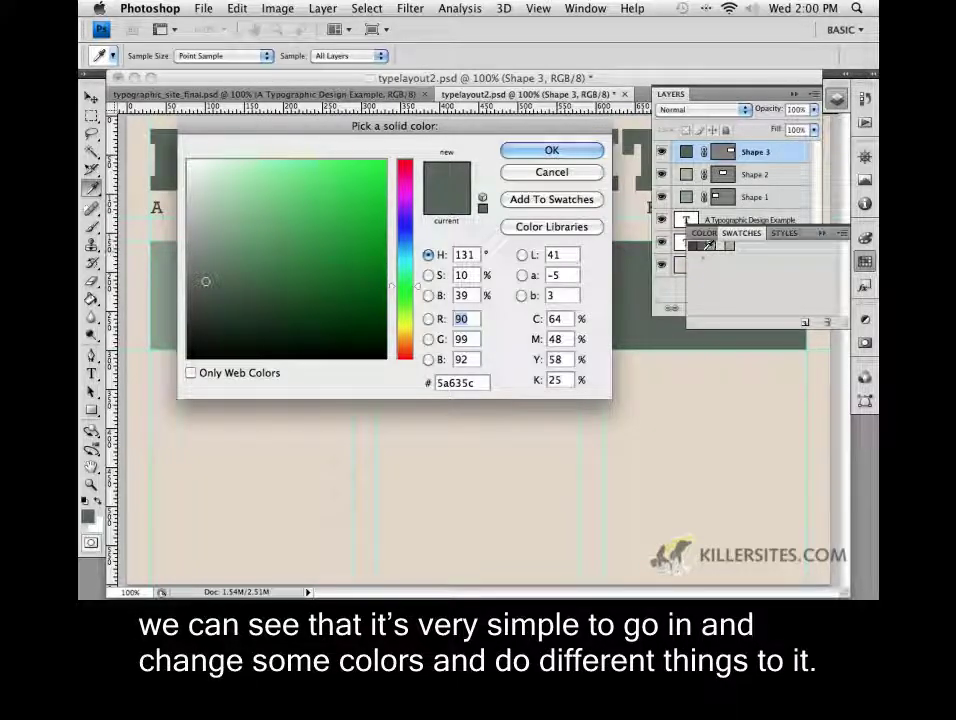
pyautogui.click(572, 154)
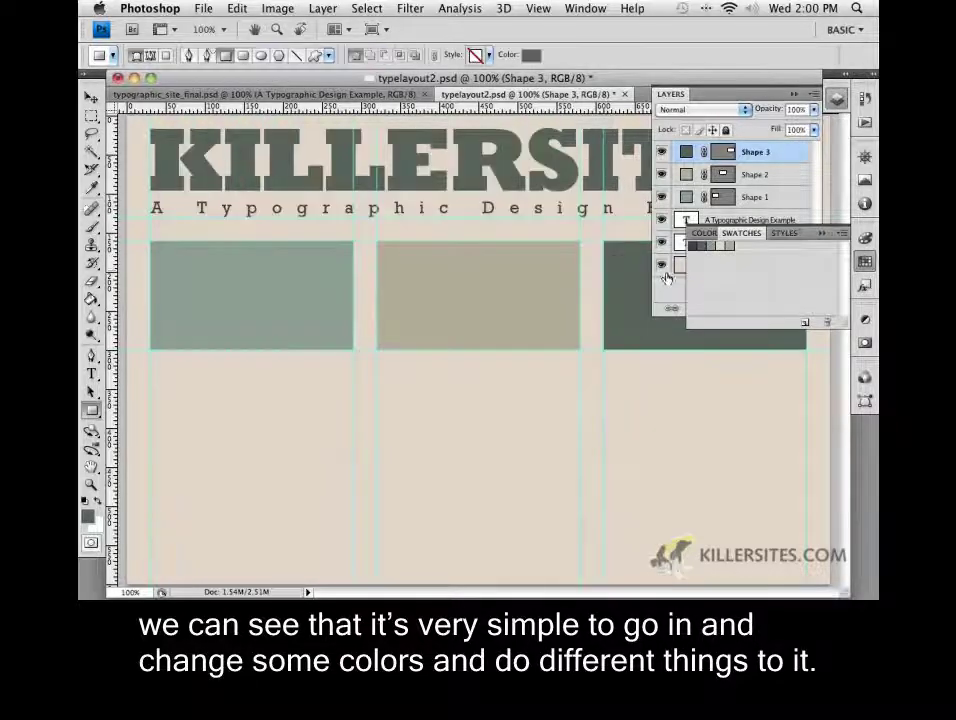
pyautogui.click(822, 234)
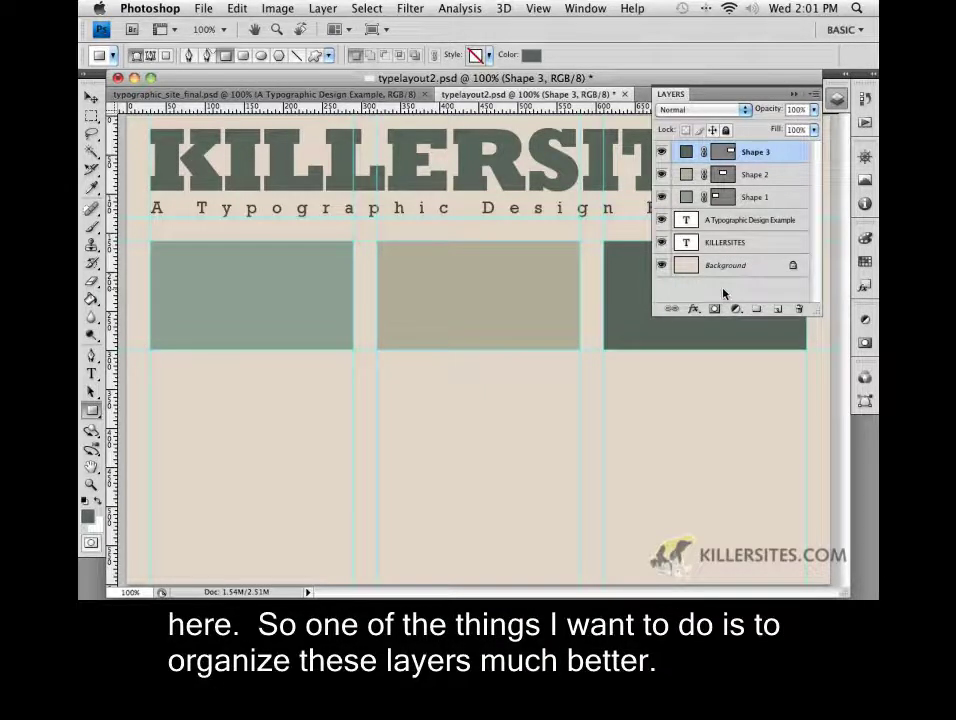
# Create a layer group above the tagline layer and move the tagline and KILLERSITES text layers into it.
pyautogui.click(737, 224)
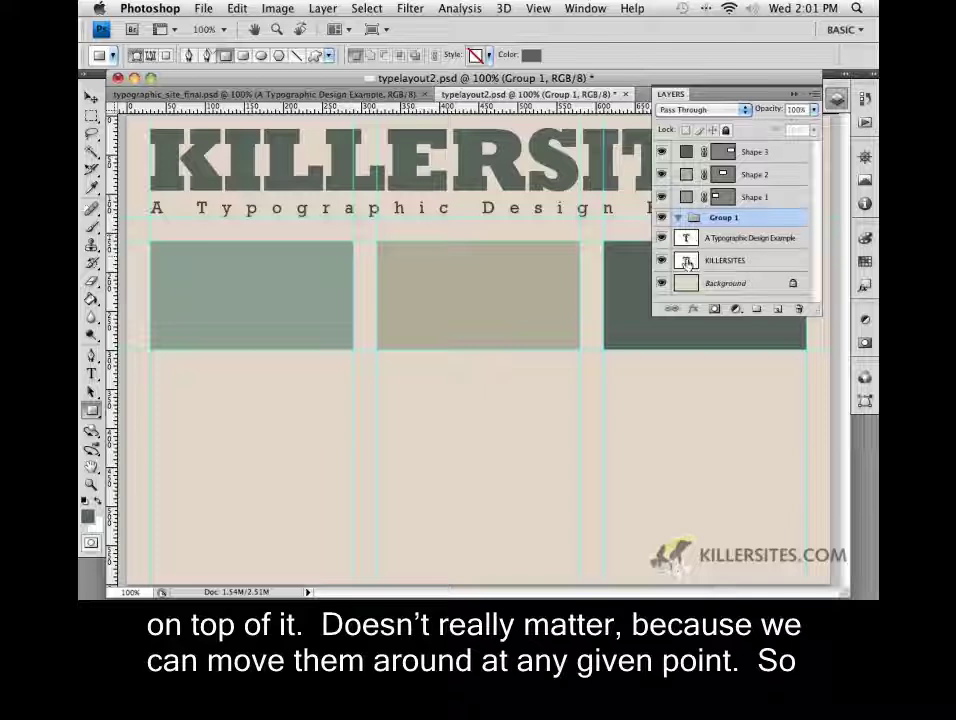
pyautogui.moveTo(717, 245); pyautogui.dragTo(714, 218)
pyautogui.moveTo(723, 262); pyautogui.dragTo(716, 219)
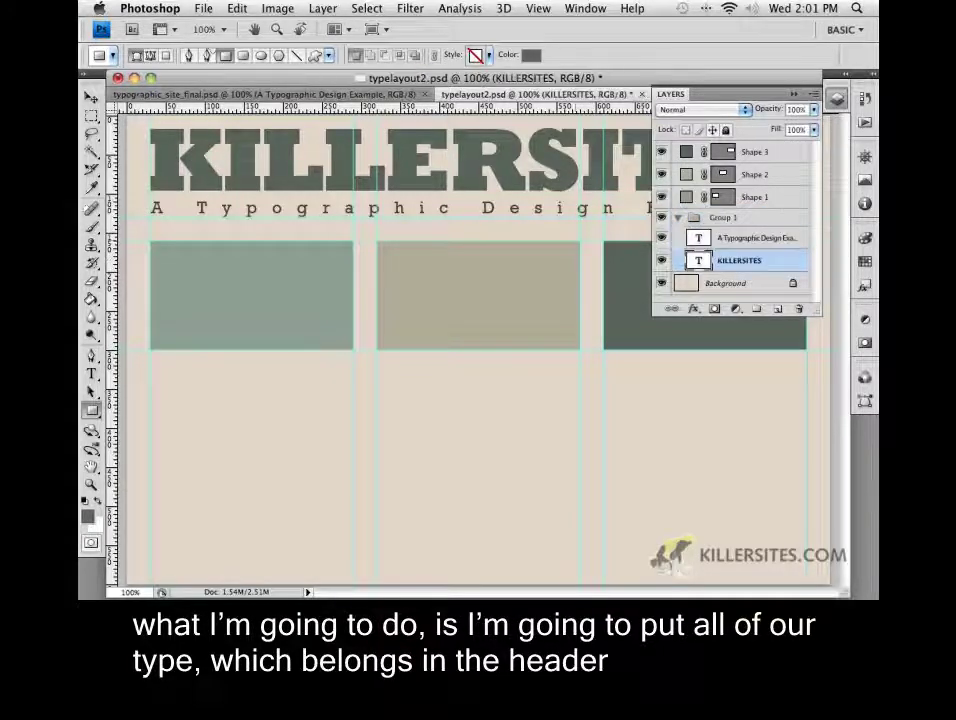
# Rename the text layers' group to "header" and color-code it blue.
pyautogui.doubleClick(723, 218)
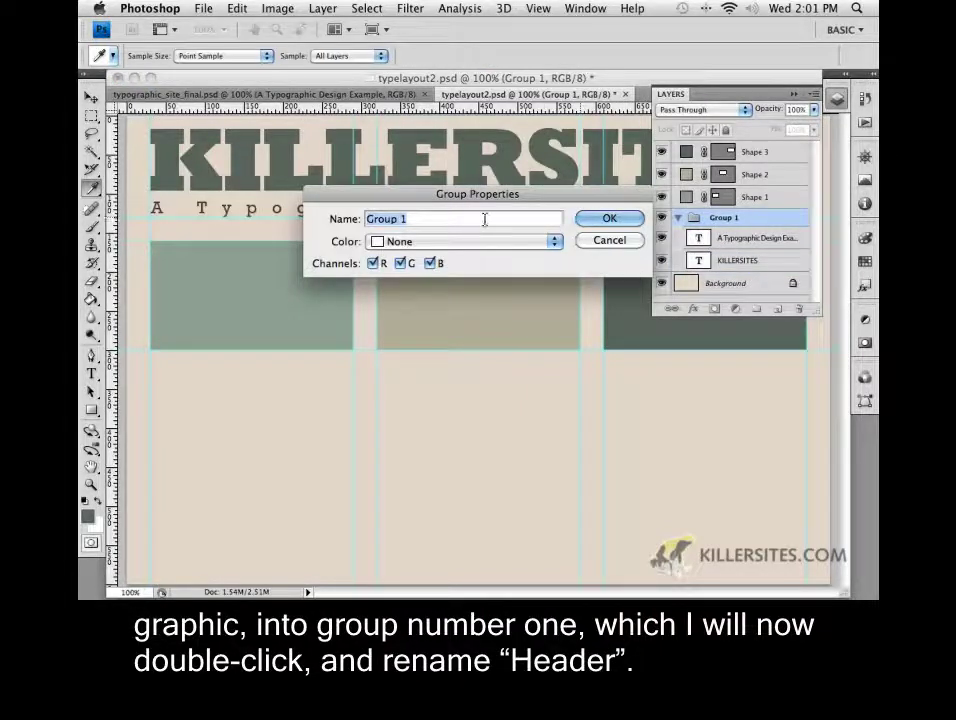
pyautogui.write('Header')
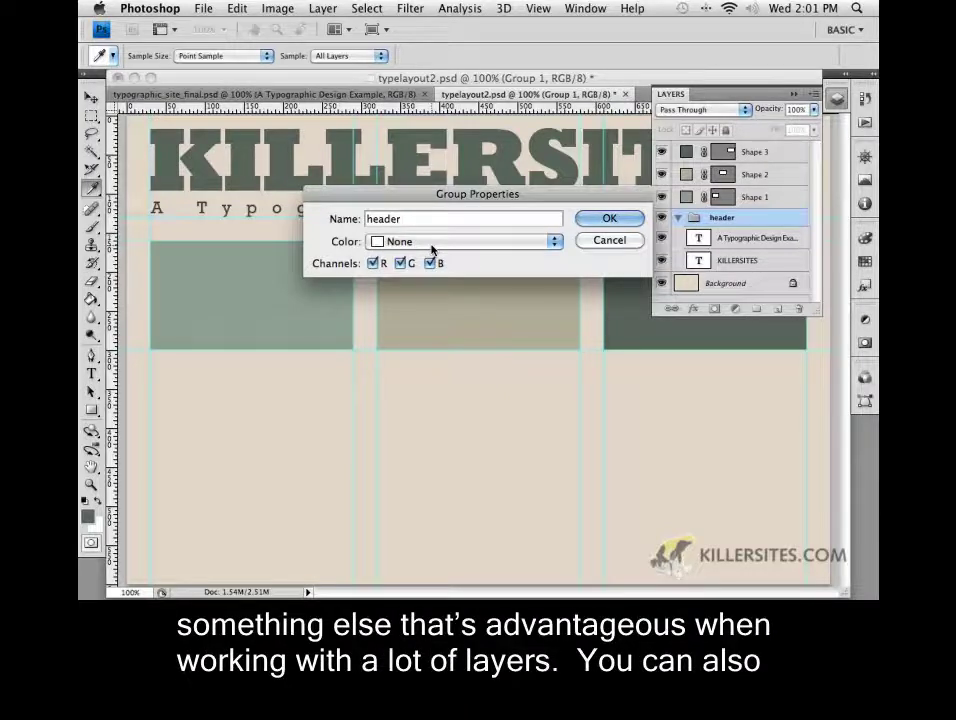
pyautogui.click(432, 244)
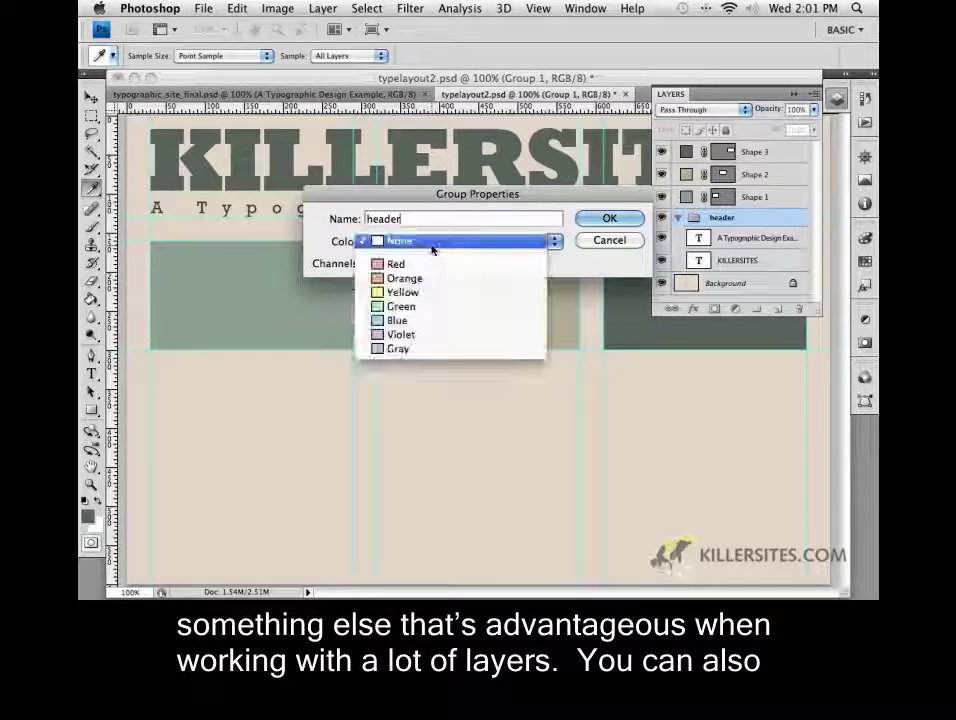
pyautogui.click(397, 320)
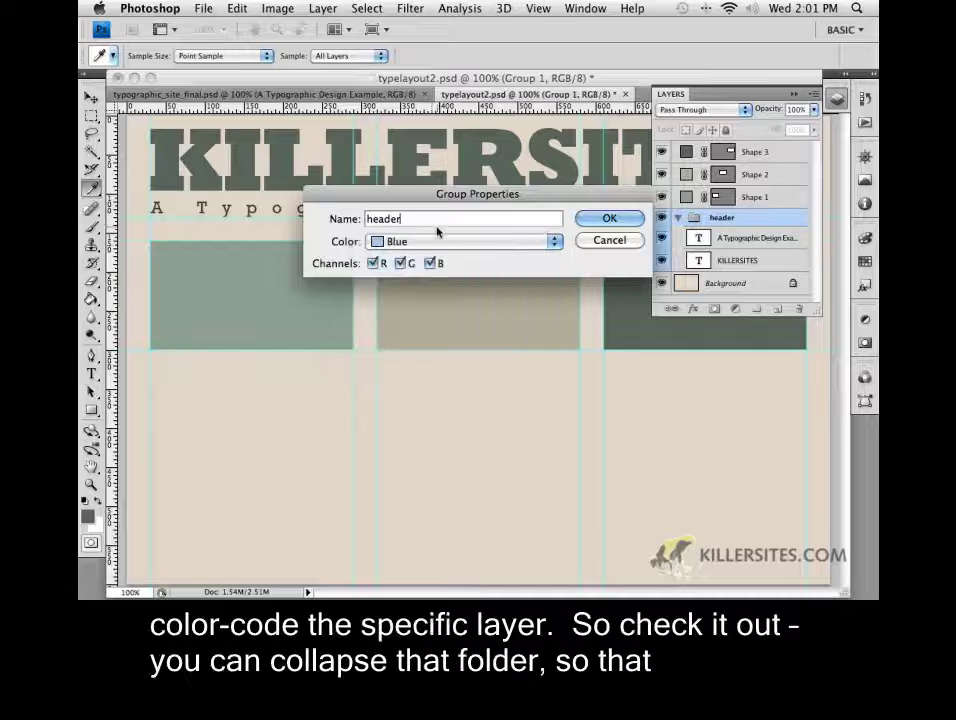
pyautogui.click(609, 218)
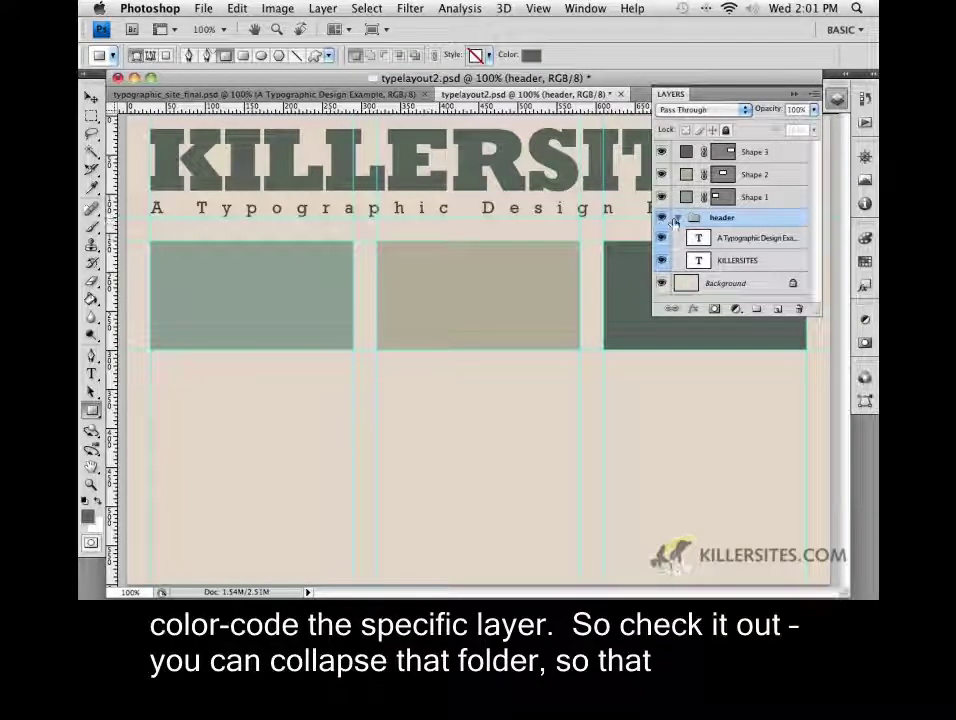
pyautogui.click(678, 218)
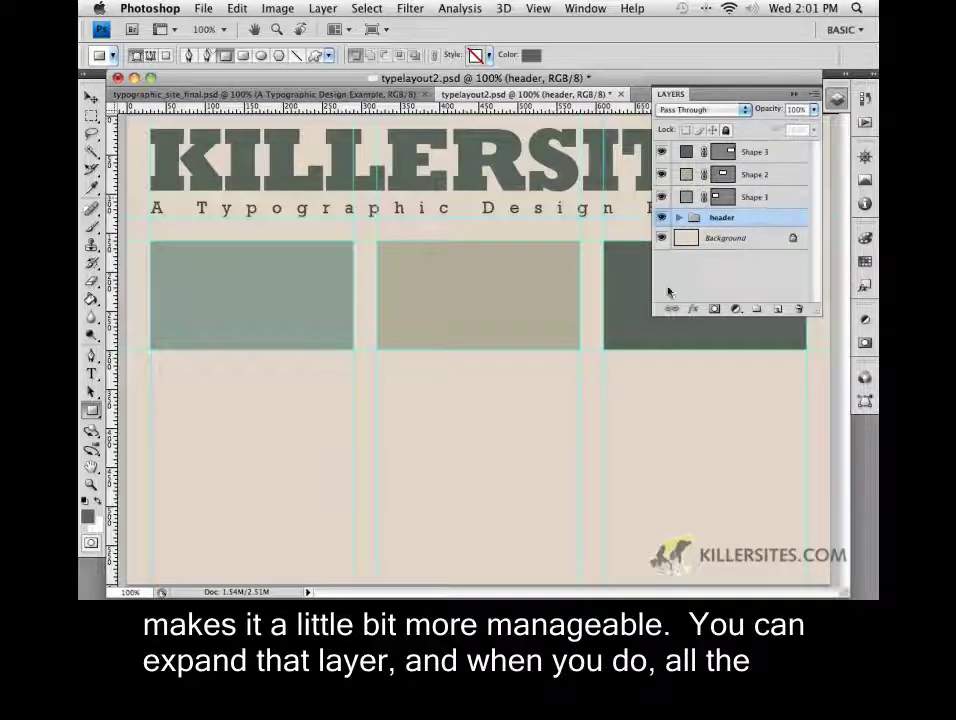
pyautogui.click(678, 218)
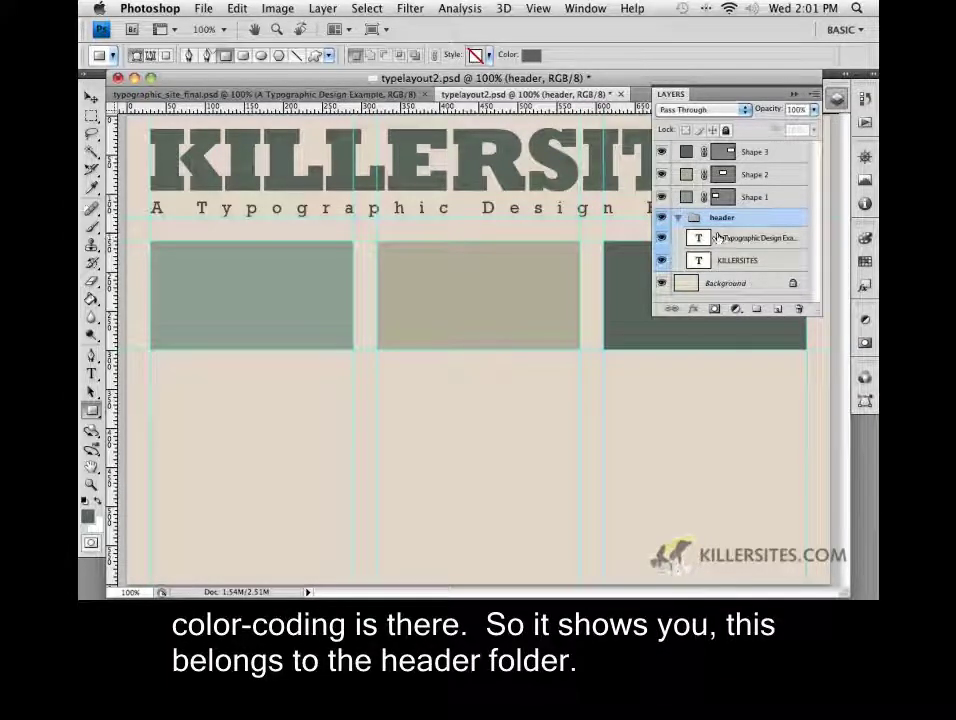
# Create a new layer group above the Shape 3 layer and name it "pictures".
pyautogui.click(756, 155)
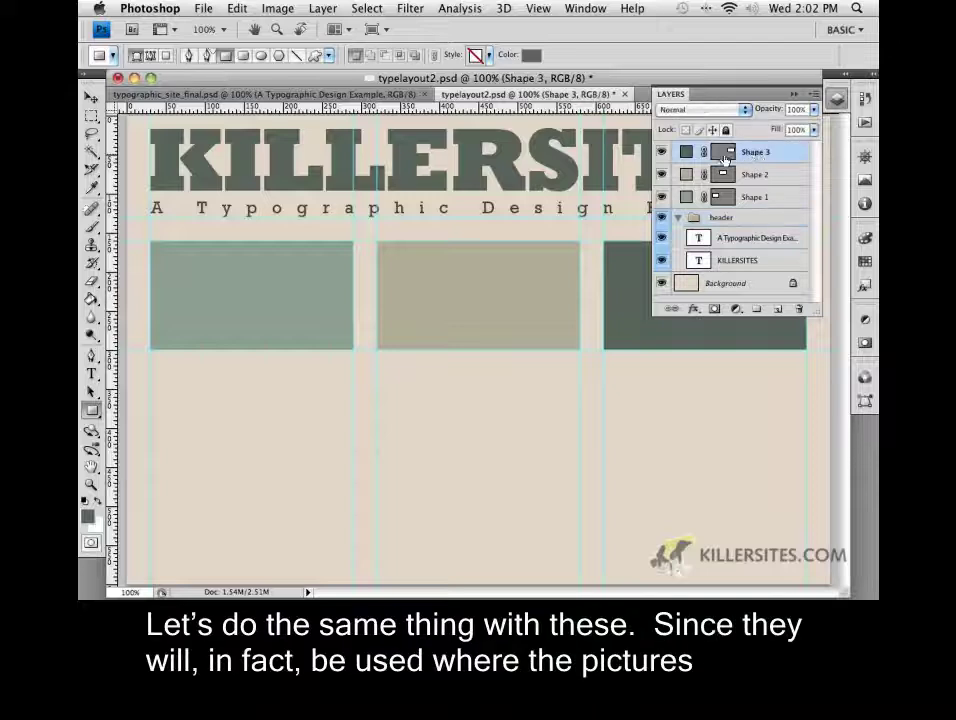
pyautogui.click(757, 312)
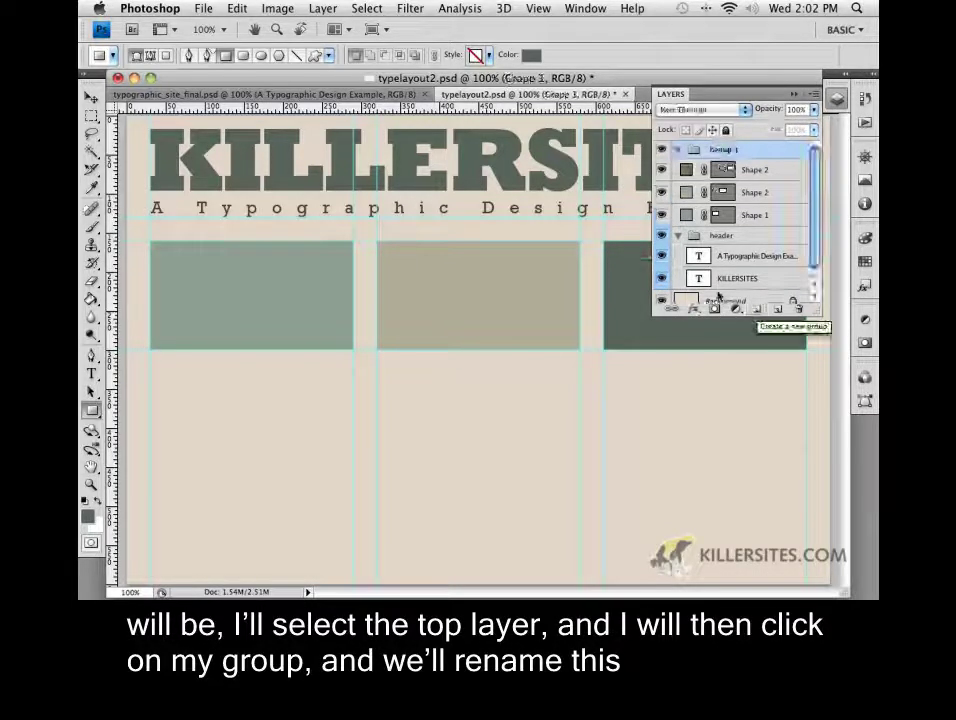
pyautogui.doubleClick(710, 152)
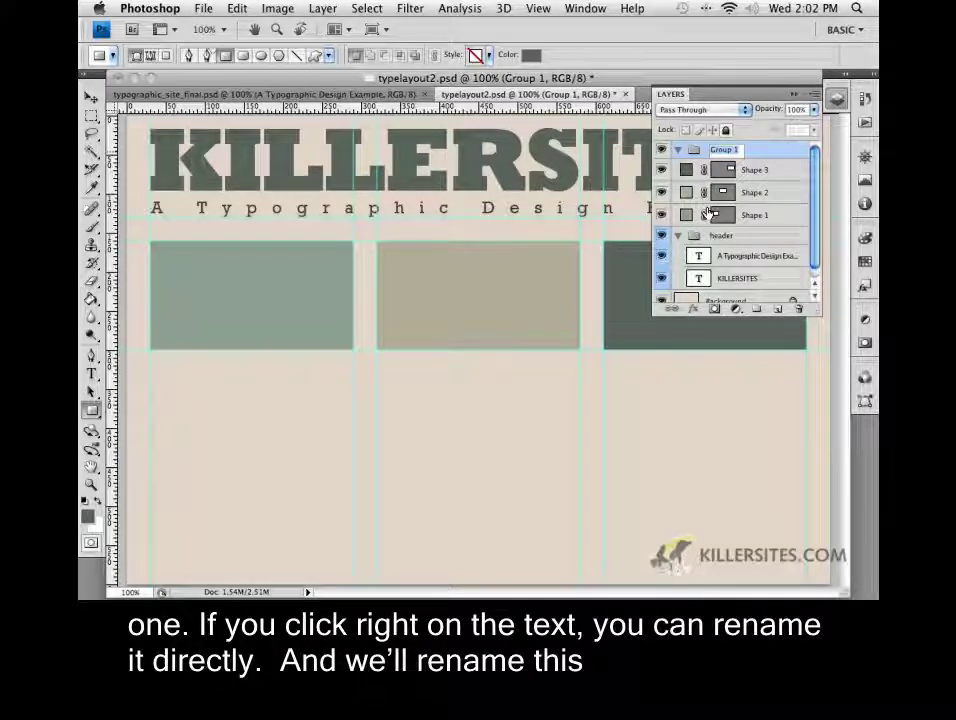
pyautogui.write('pi')
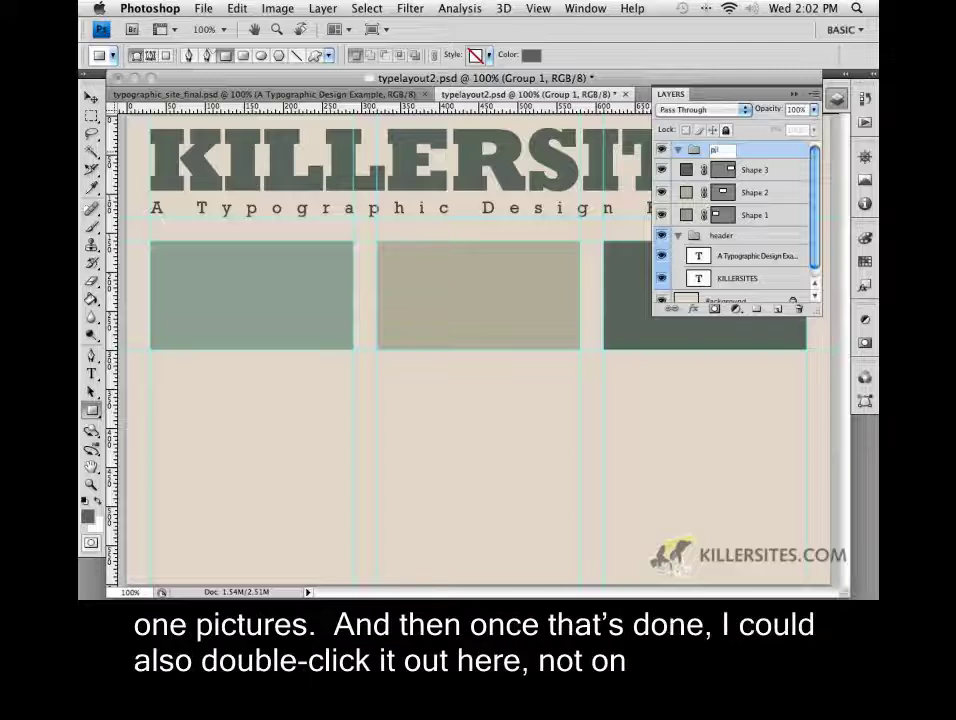
pyautogui.write('ctures')
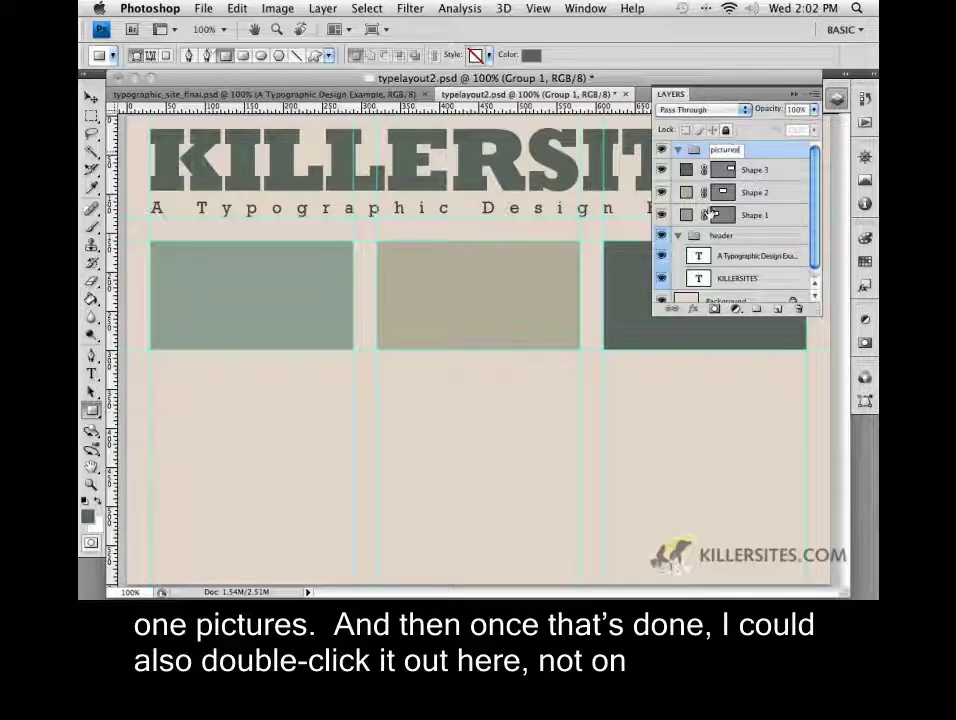
pyautogui.click(751, 157)
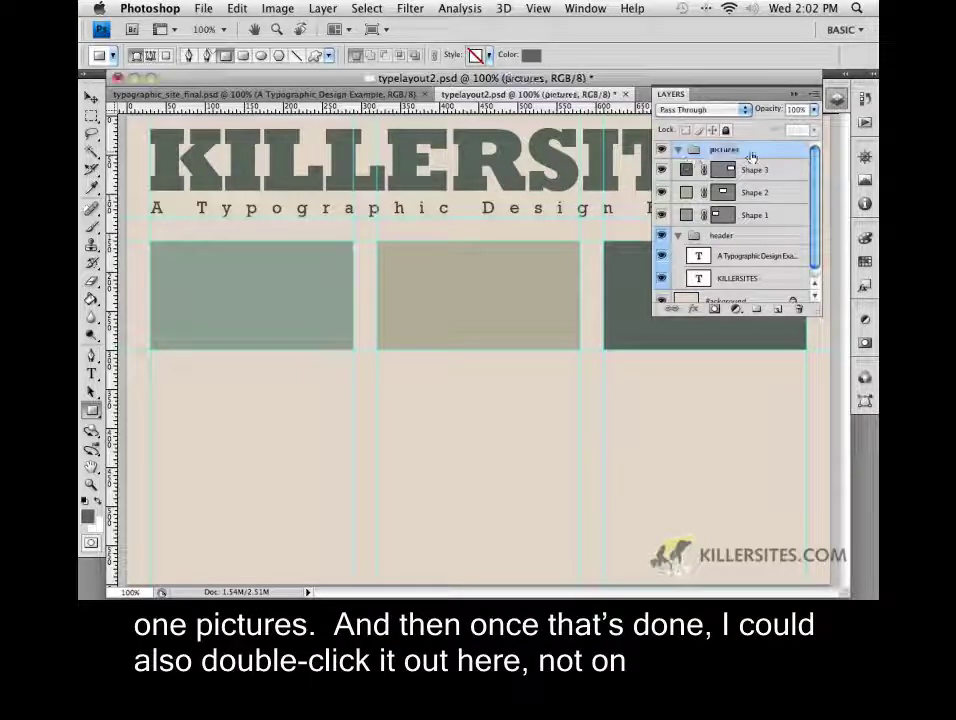
# Color-code the pictures group red in its group properties.
pyautogui.doubleClick(752, 157)
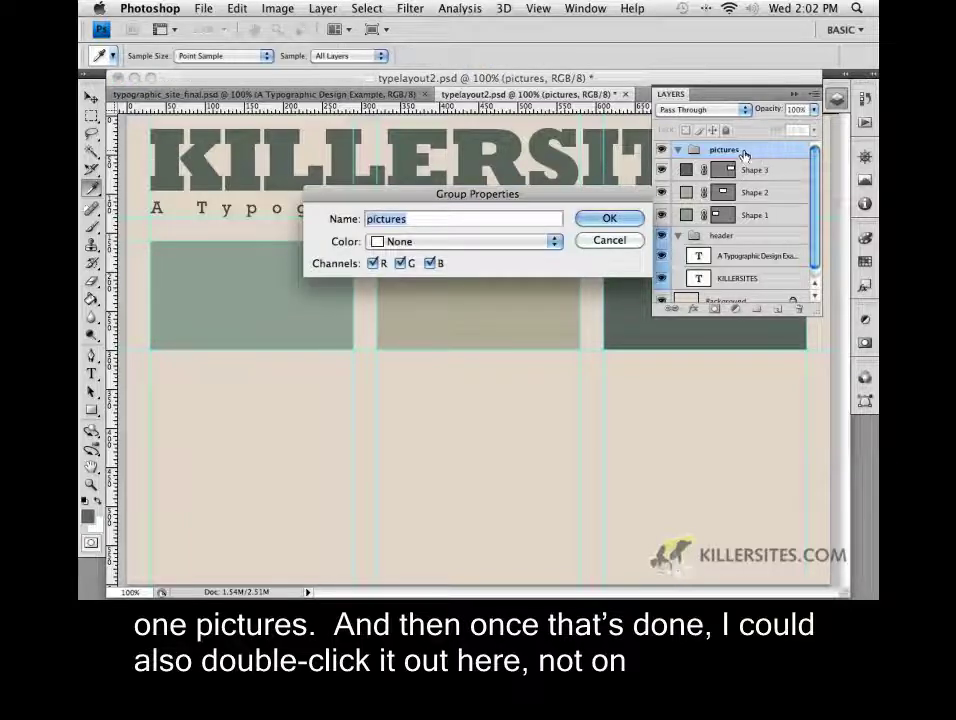
pyautogui.click(457, 240)
pyautogui.click(402, 265)
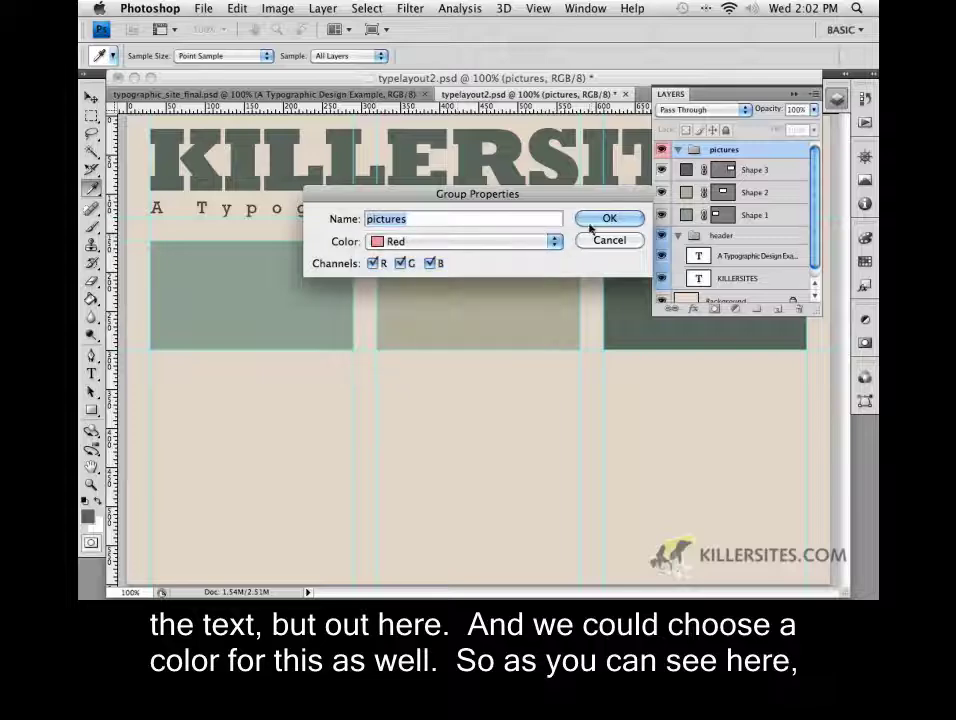
pyautogui.click(594, 220)
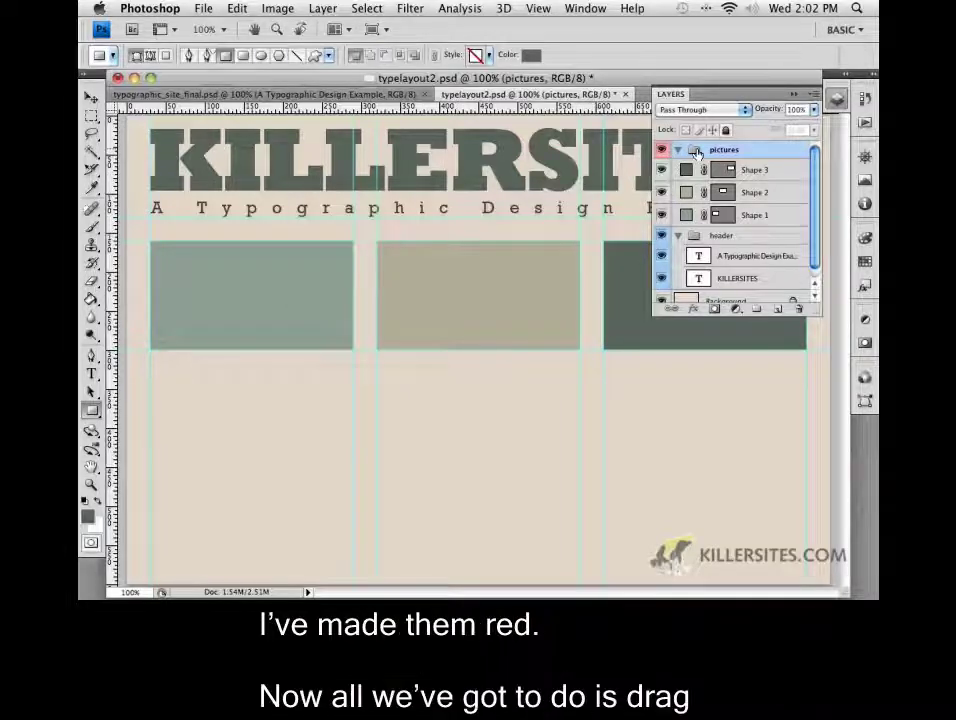
# Move the Shape 3, Shape 2 and Shape 1 layers into the pictures group, and collapse the pictures and header groups.
pyautogui.click(752, 170)
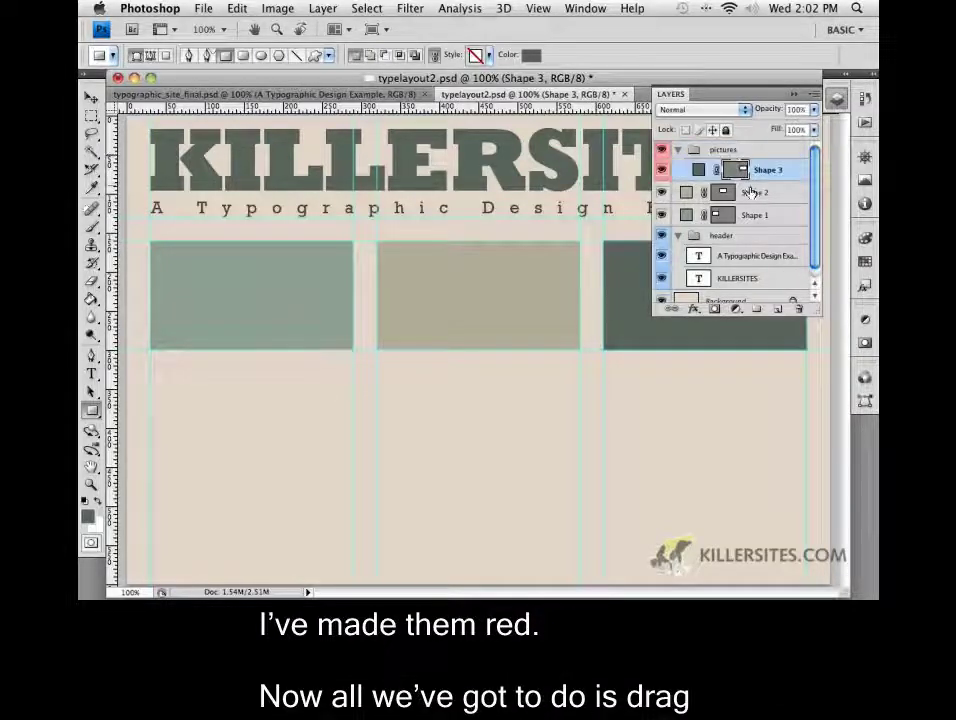
pyautogui.rightClick(752, 192)
pyautogui.click(750, 190)
pyautogui.moveTo(748, 190); pyautogui.dragTo(735, 150)
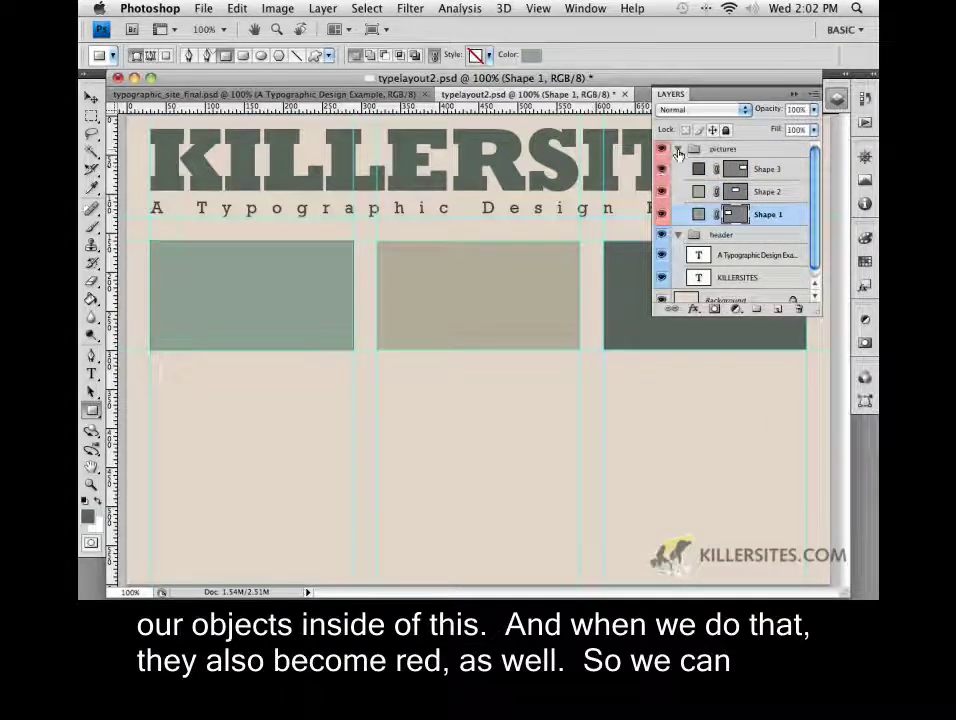
pyautogui.click(678, 150)
pyautogui.click(679, 167)
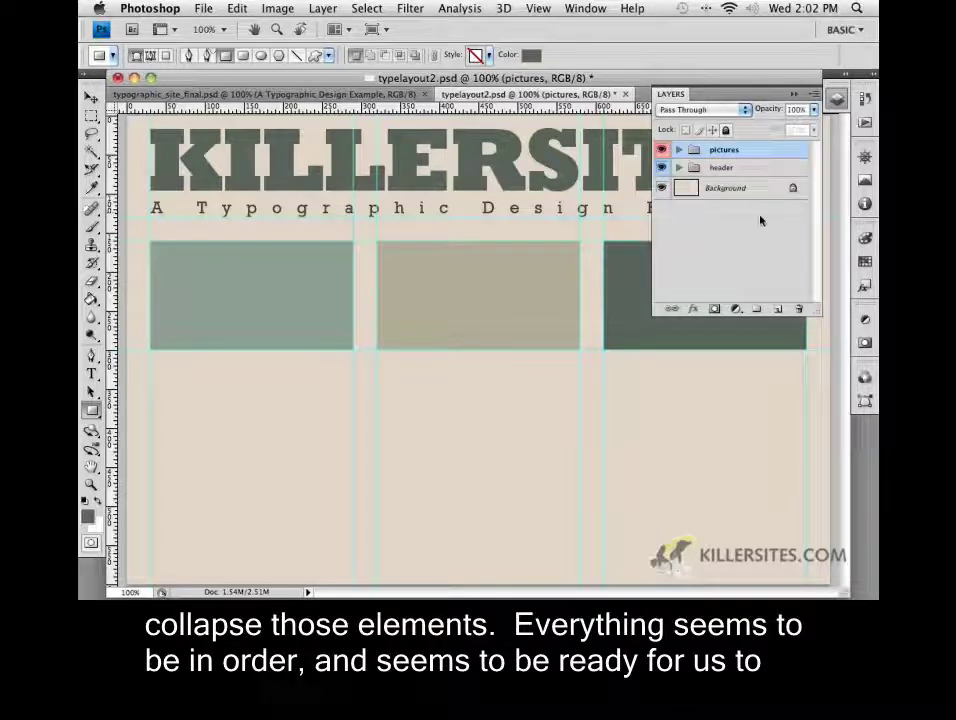